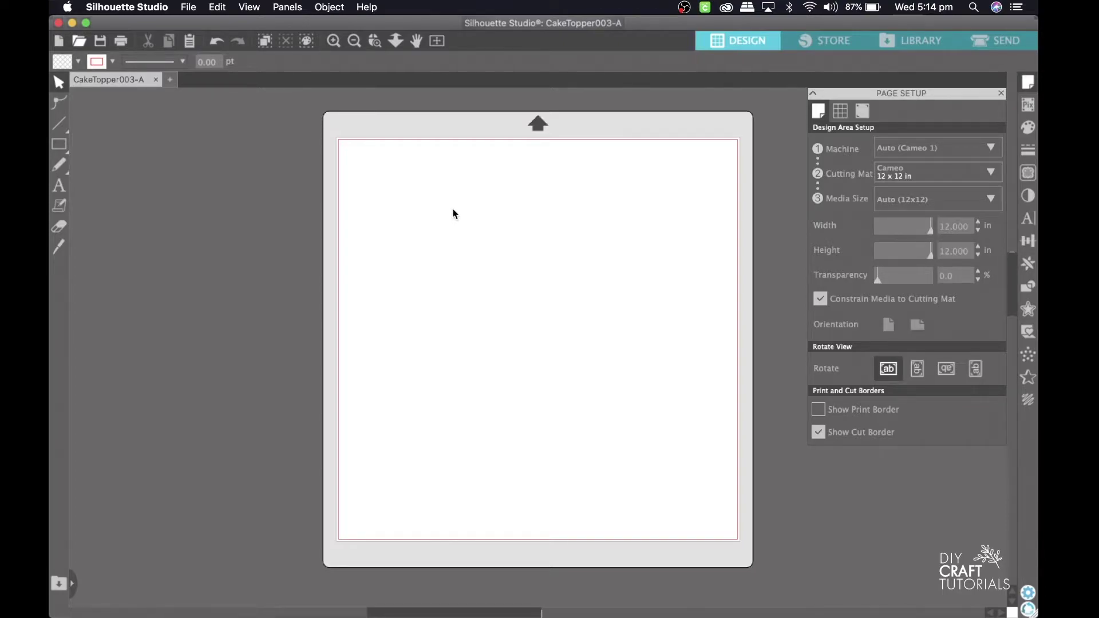
Step: Open CakeTopper003-A.dxf from the DXF folder
{"action": "left_click", "coordinate": [81, 45]}
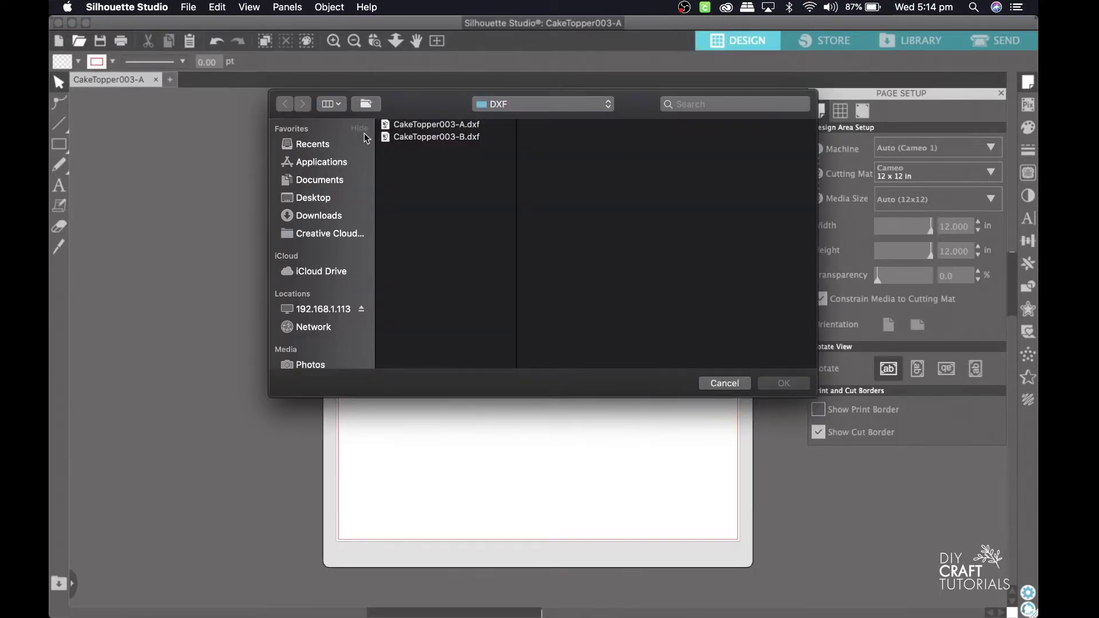
{"action": "left_click", "coordinate": [464, 131]}
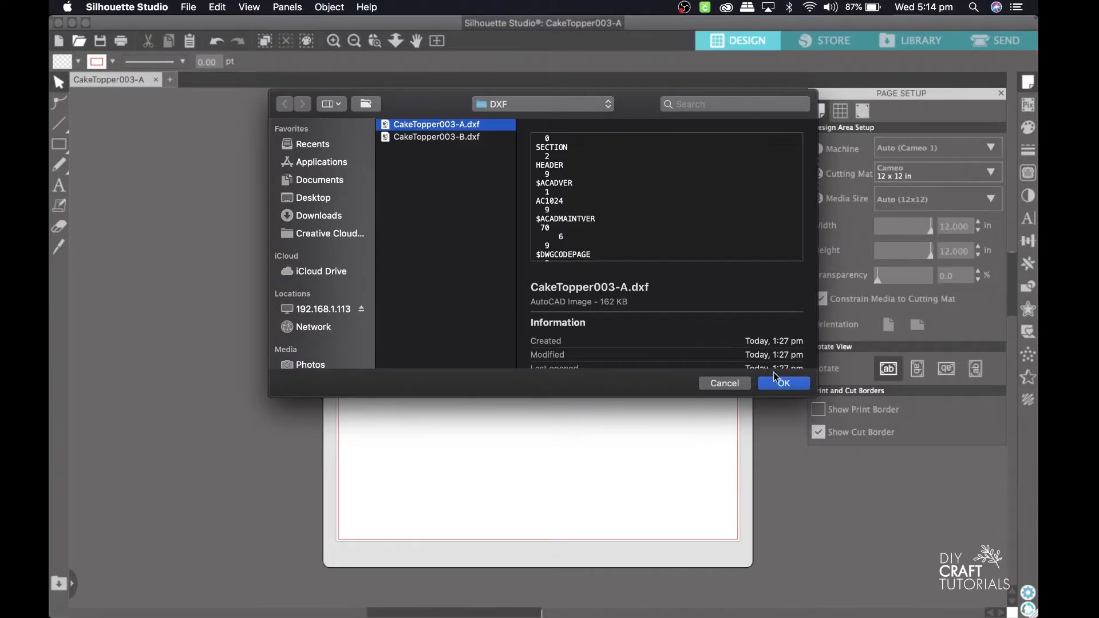
{"action": "left_click", "coordinate": [784, 383]}
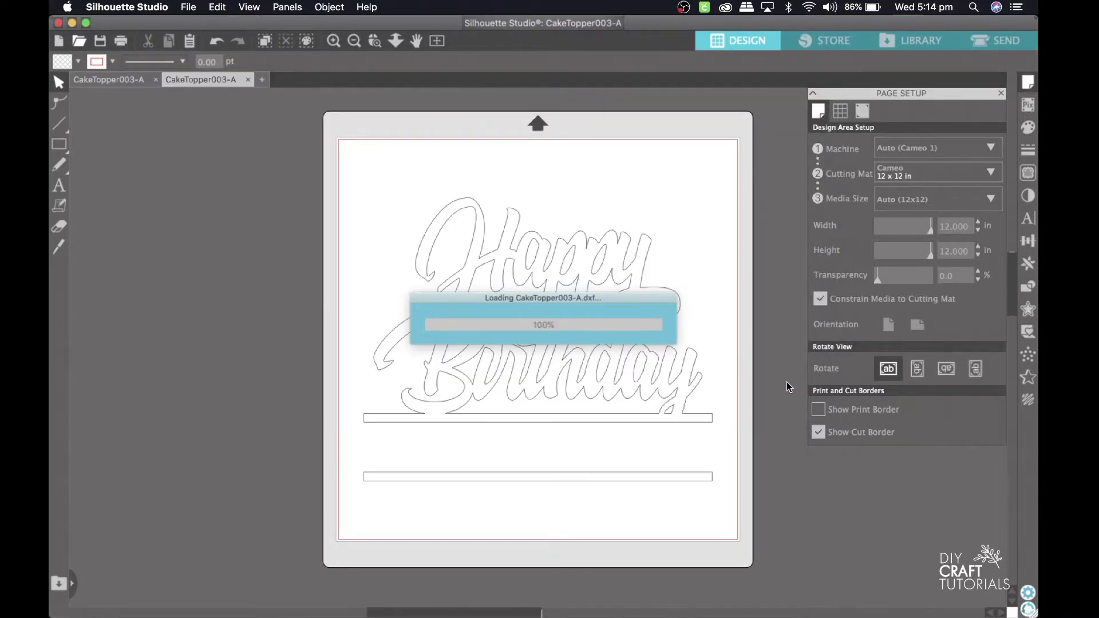
Step: Undo the accidental lettering move and select the Happy Birthday lettering with the top bar
{"action": "mouse_move", "coordinate": [657, 398]}
{"action": "left_mouse_down"}
{"action": "mouse_move", "coordinate": [651, 319]}
{"action": "mouse_move", "coordinate": [667, 282]}
{"action": "mouse_move", "coordinate": [714, 277]}
{"action": "mouse_move", "coordinate": [628, 212]}
{"action": "mouse_move", "coordinate": [668, 314]}
{"action": "mouse_move", "coordinate": [661, 379]}
{"action": "left_mouse_up"}
{"action": "key", "text": "super+shift+a"}
{"action": "key", "text": "super+z"}
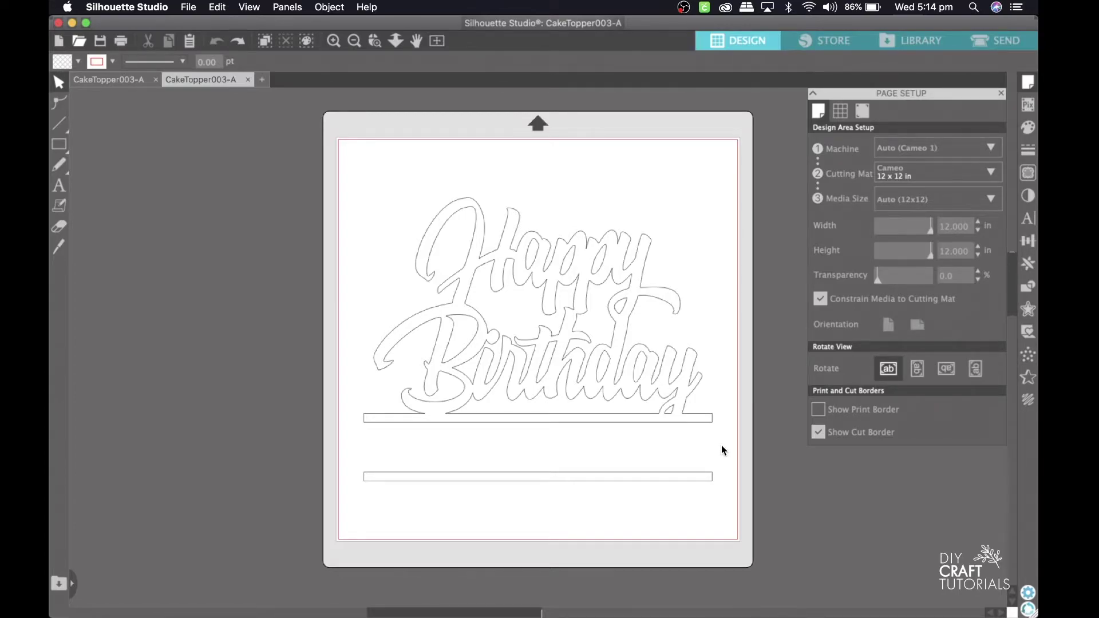
{"action": "left_click_drag", "start_coordinate": [721, 445], "coordinate": [364, 176]}
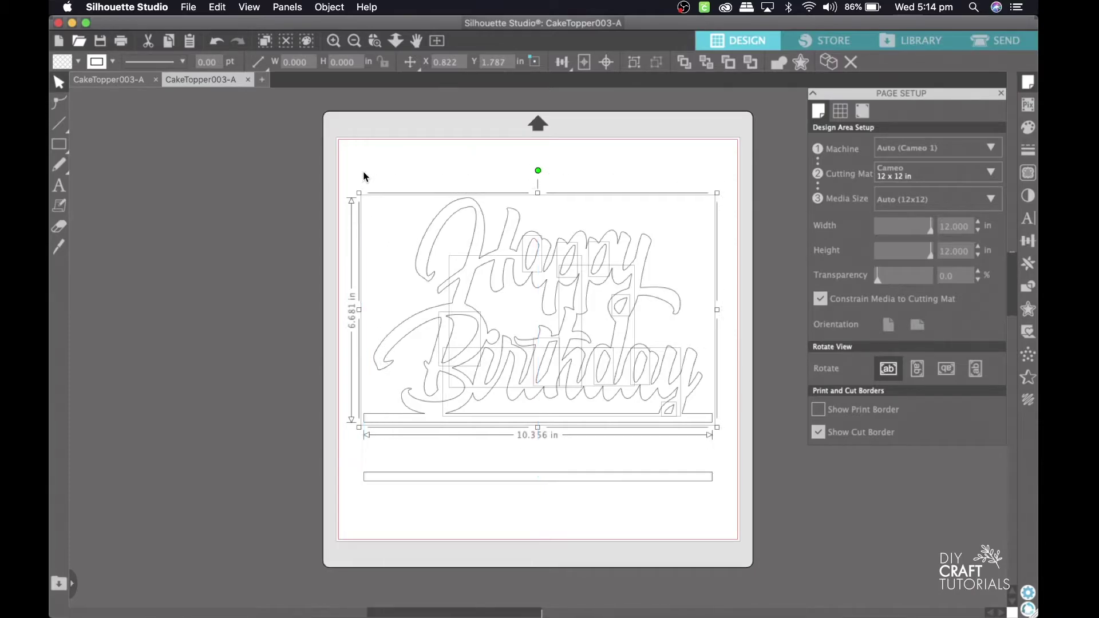
Step: Make the selected Happy Birthday lettering and top bar a single compound path
{"action": "right_click", "coordinate": [507, 272]}
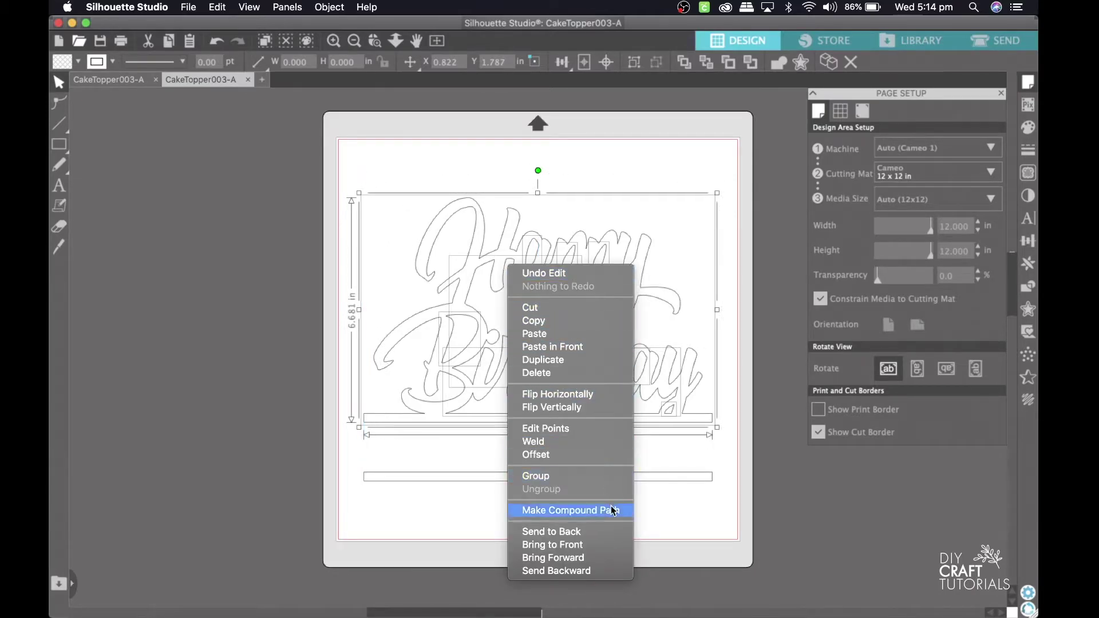
{"action": "left_click", "coordinate": [573, 510]}
{"action": "mouse_move", "coordinate": [618, 377]}
{"action": "left_mouse_down"}
{"action": "mouse_move", "coordinate": [632, 348]}
{"action": "mouse_move", "coordinate": [627, 313]}
{"action": "mouse_move", "coordinate": [616, 366]}
{"action": "left_mouse_up"}
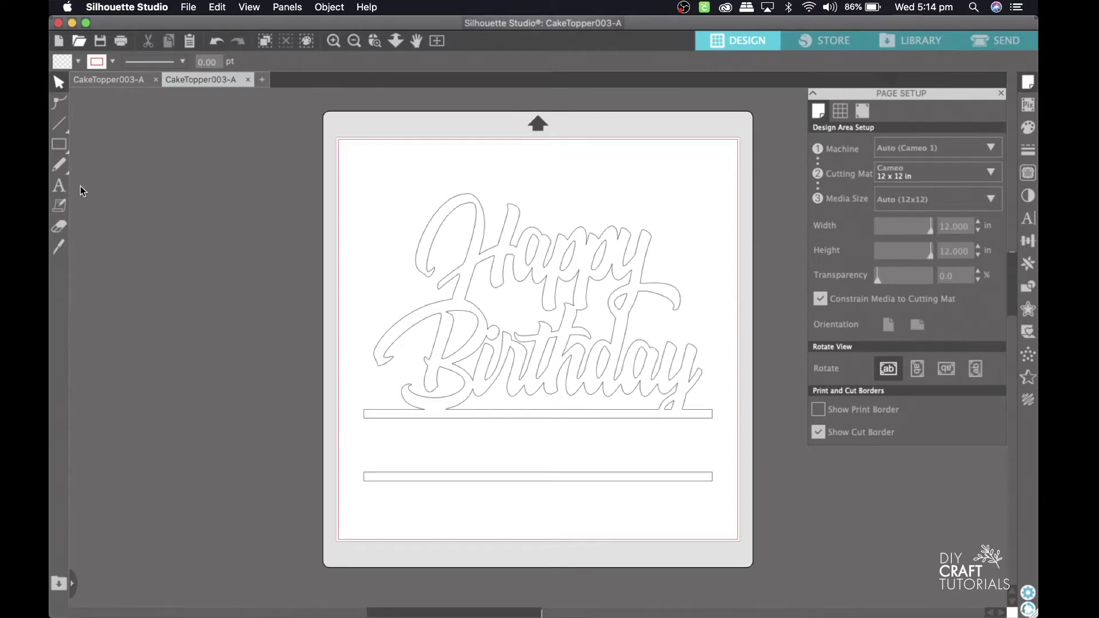
Step: Add the text JACKSON between the two bars and shift it slightly left
{"action": "left_click", "coordinate": [61, 188]}
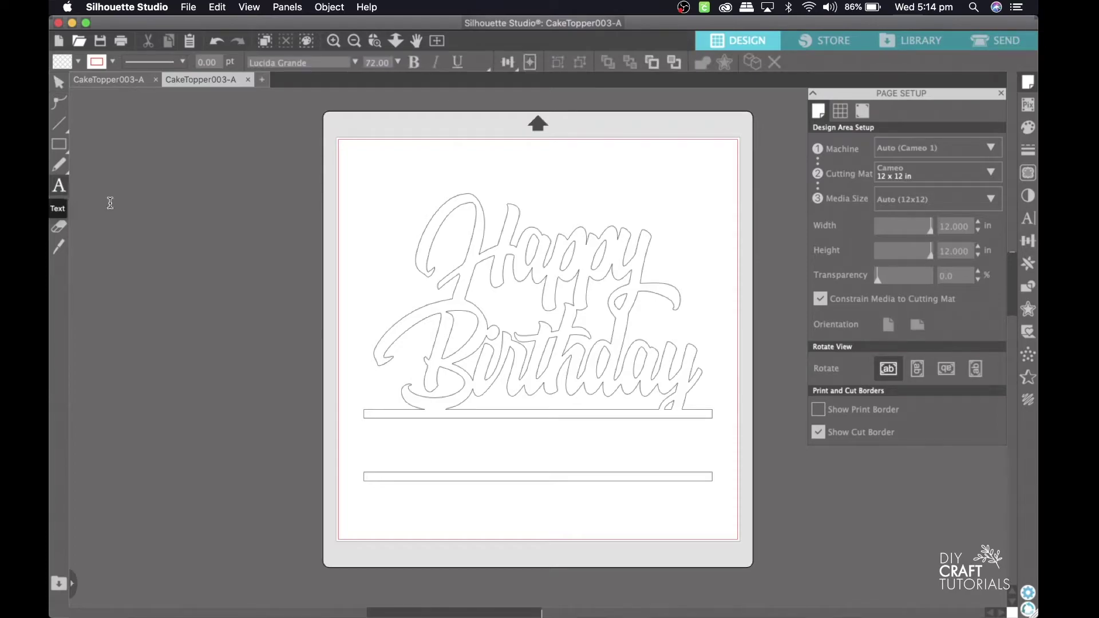
{"action": "left_click", "coordinate": [494, 438]}
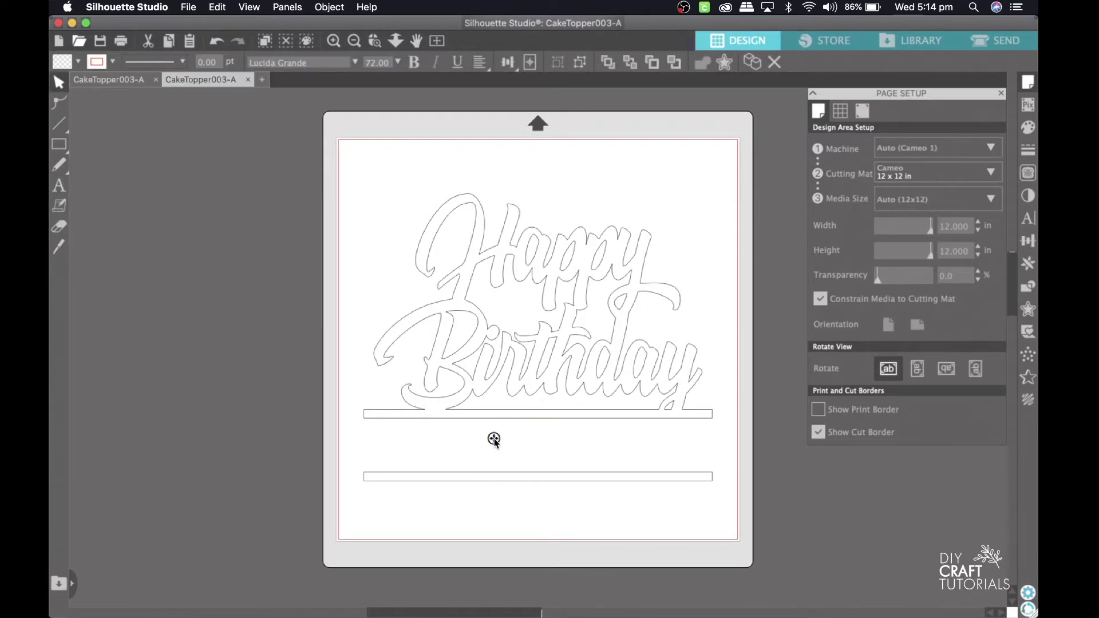
{"action": "type", "text": "J"}
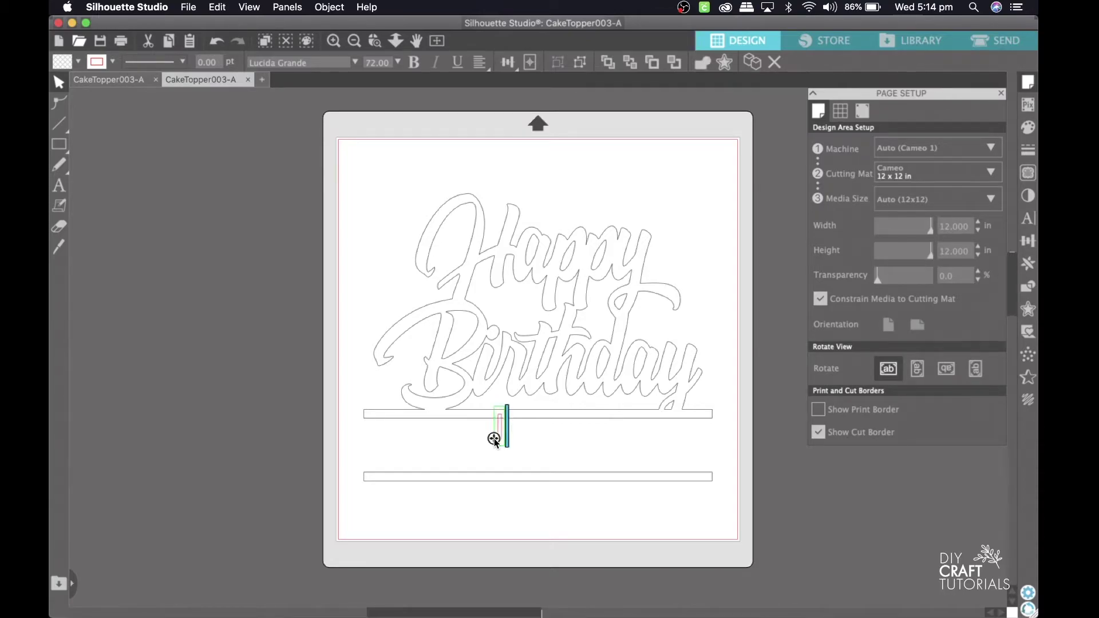
{"action": "type", "text": "ACKSON"}
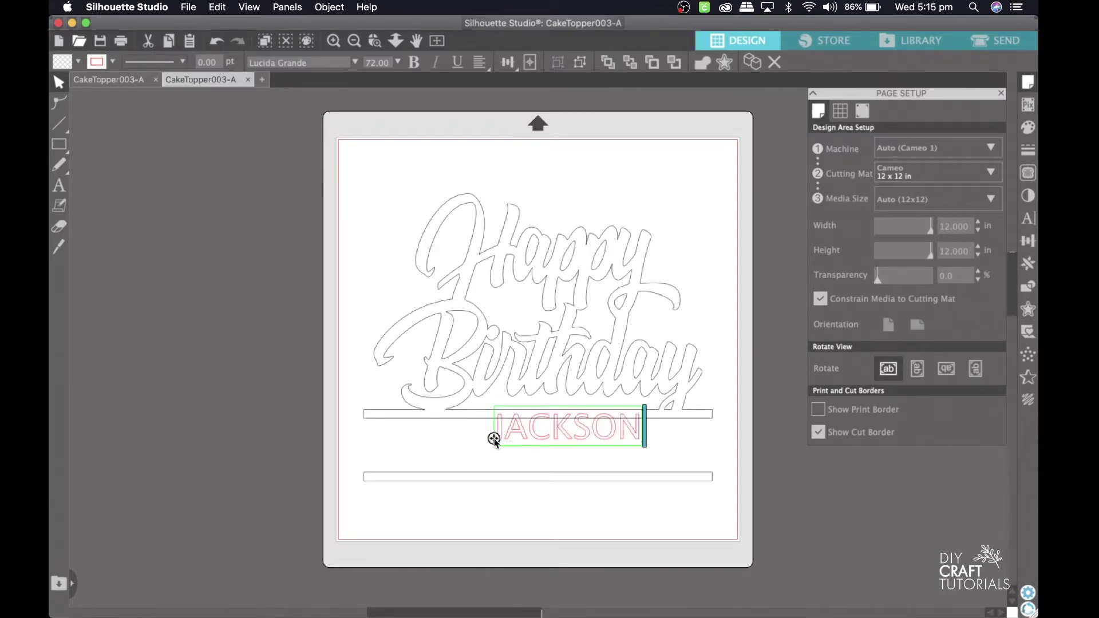
{"action": "left_click", "coordinate": [598, 493]}
{"action": "left_click_drag", "start_coordinate": [616, 432], "coordinate": [566, 433]}
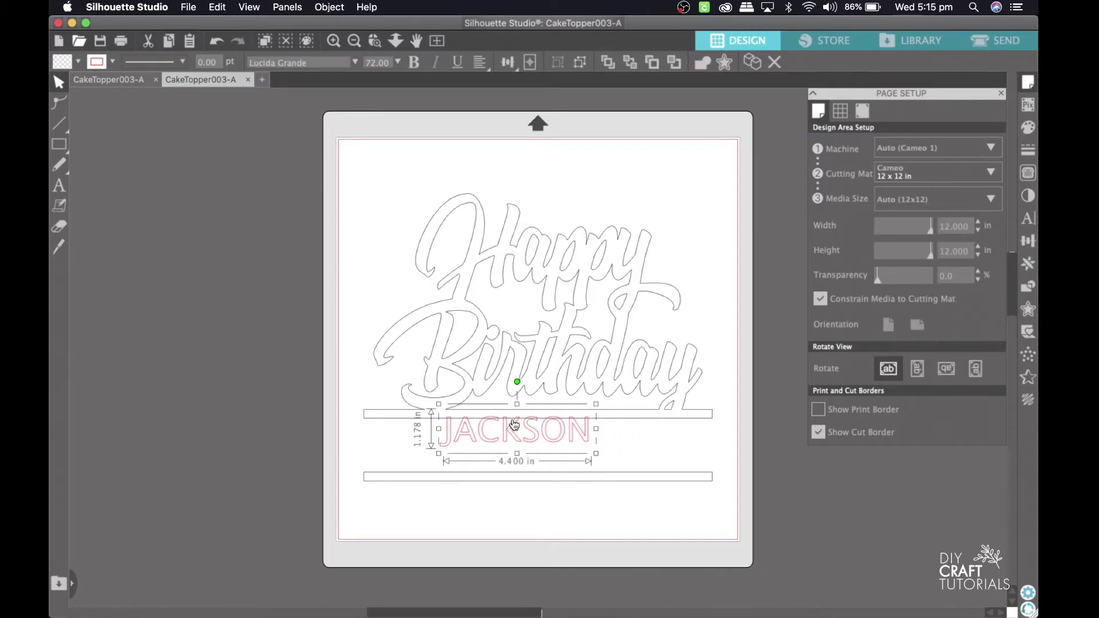
Step: Change JACKSON's font to Arial
{"action": "left_click", "coordinate": [330, 60]}
{"action": "key", "text": "BackSpace"}
{"action": "key", "text": "BackSpace"}
{"action": "key", "text": "BackSpace"}
{"action": "key", "text": "BackSpace"}
{"action": "key", "text": "BackSpace"}
{"action": "key", "text": "BackSpace"}
{"action": "key", "text": "BackSpace"}
{"action": "key", "text": "BackSpace"}
{"action": "key", "text": "BackSpace"}
{"action": "key", "text": "BackSpace"}
{"action": "key", "text": "BackSpace"}
{"action": "key", "text": "BackSpace"}
{"action": "type", "text": "AR"}
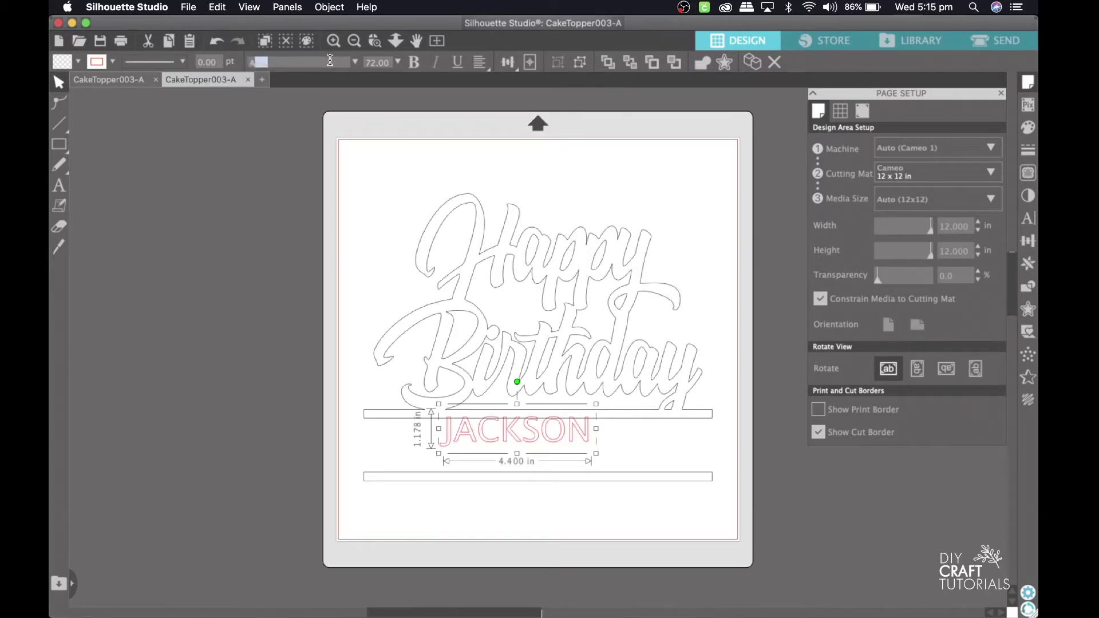
{"action": "key", "text": "Return"}
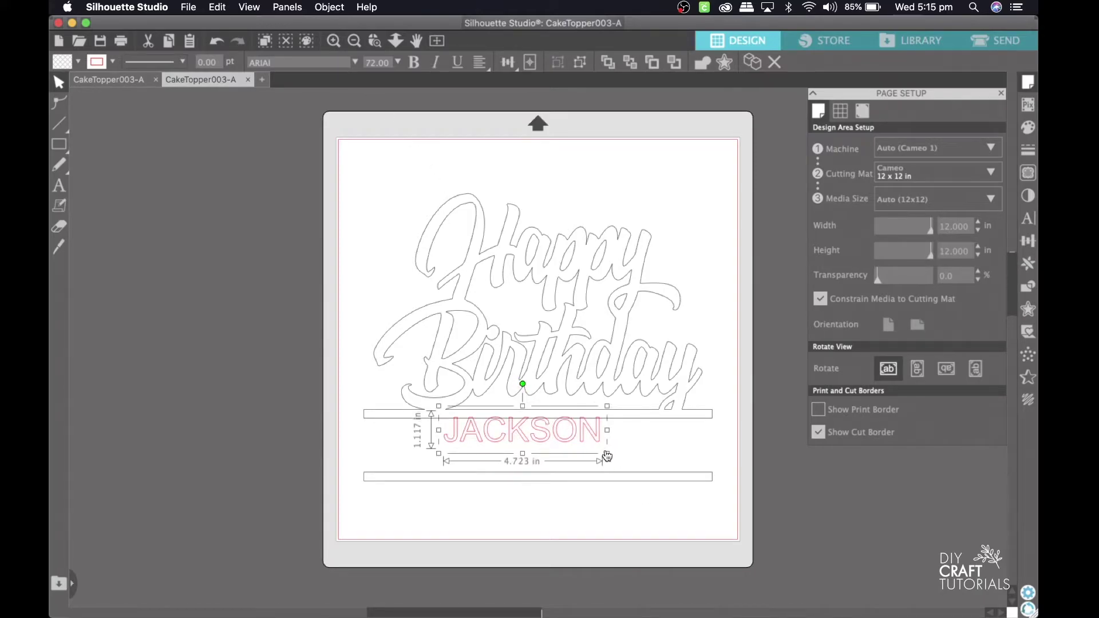
Step: Enlarge JACKSON to about 9.7 in wide and line it up between the bars
{"action": "left_click_drag", "start_coordinate": [608, 456], "coordinate": [718, 498]}
{"action": "left_click", "coordinate": [441, 482]}
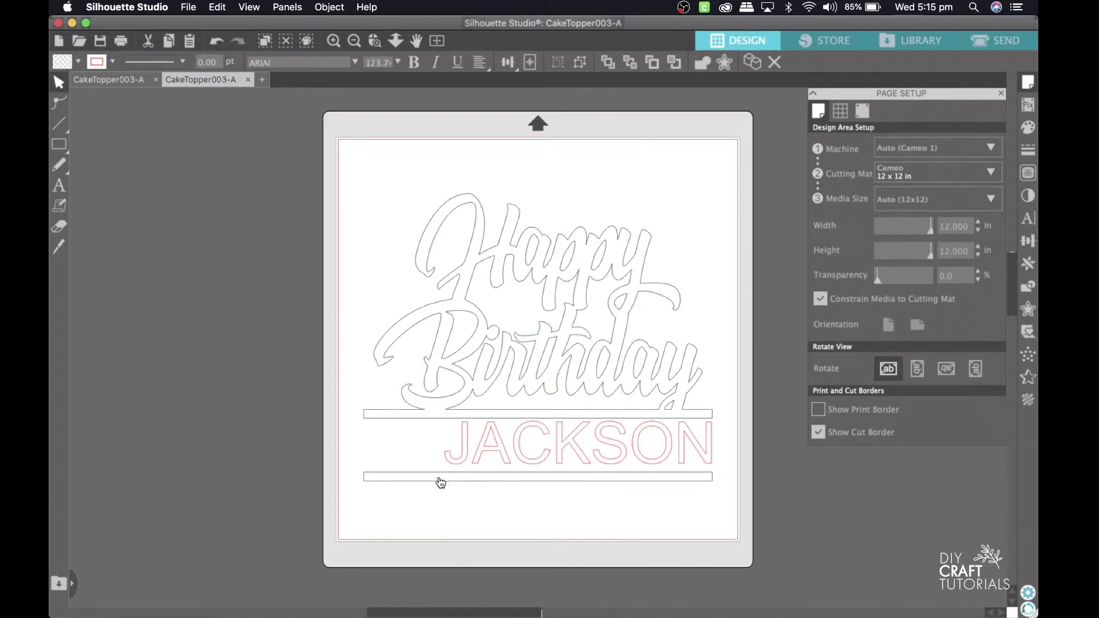
{"action": "left_click_drag", "start_coordinate": [495, 442], "coordinate": [472, 438]}
{"action": "left_click_drag", "start_coordinate": [651, 478], "coordinate": [715, 497]}
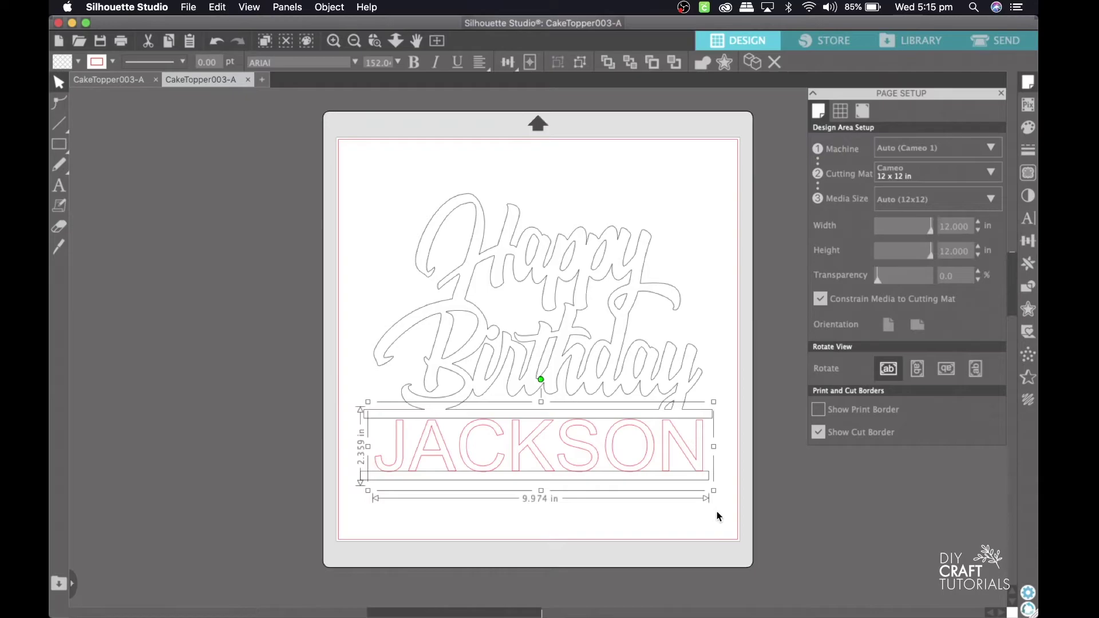
{"action": "left_click", "coordinate": [717, 511]}
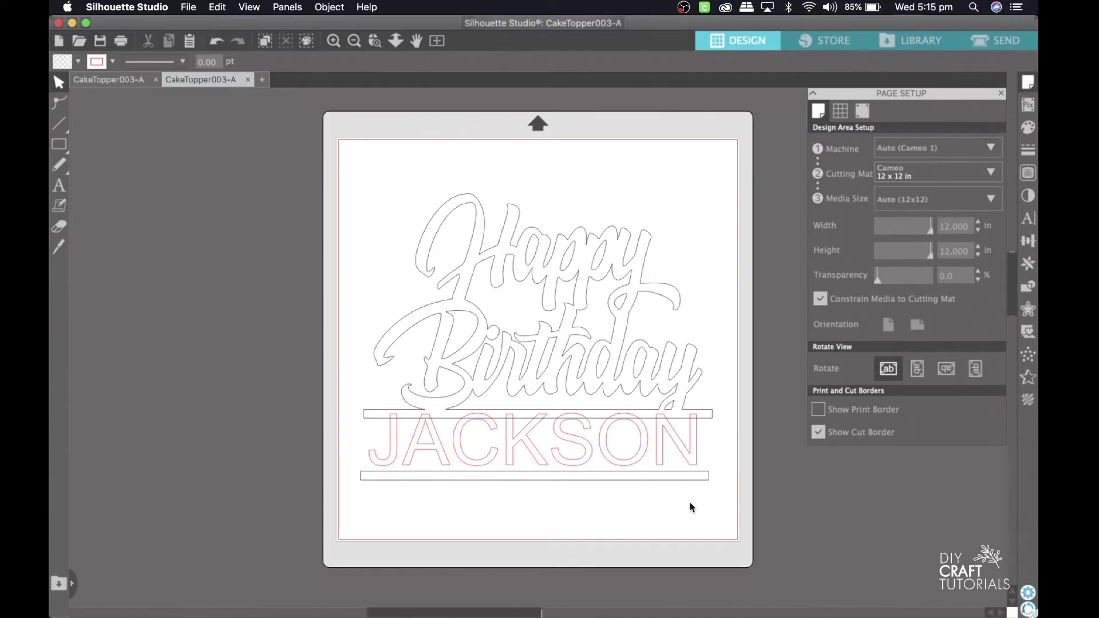
Step: Nudge JACKSON slightly down together with its bars
{"action": "left_click", "coordinate": [659, 440]}
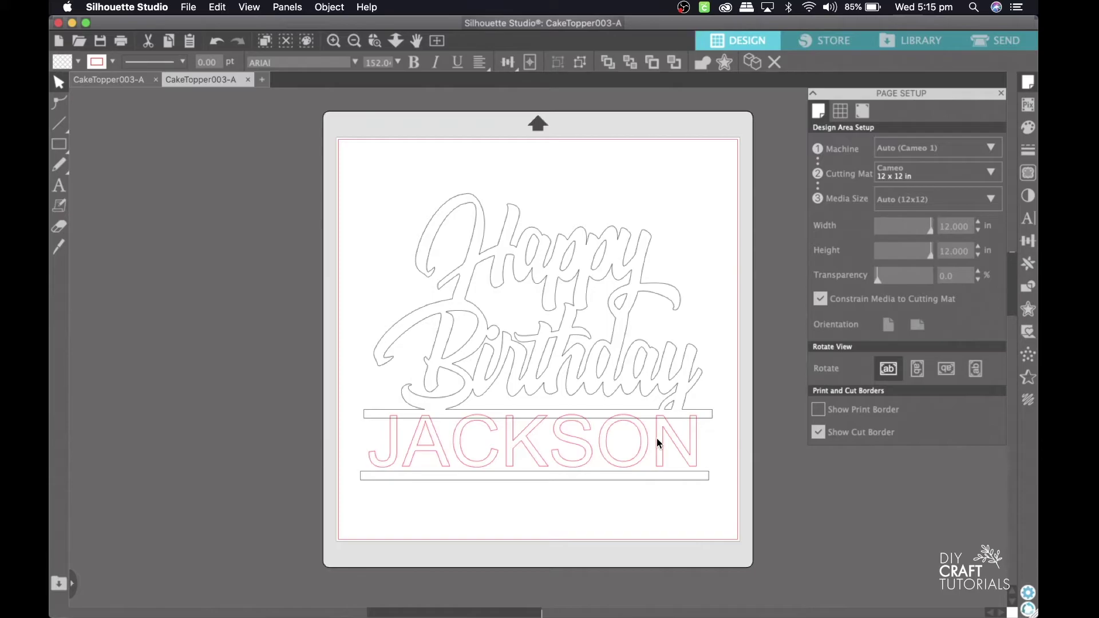
{"action": "left_click", "coordinate": [657, 438]}
{"action": "left_click_drag", "start_coordinate": [657, 438], "coordinate": [657, 439]}
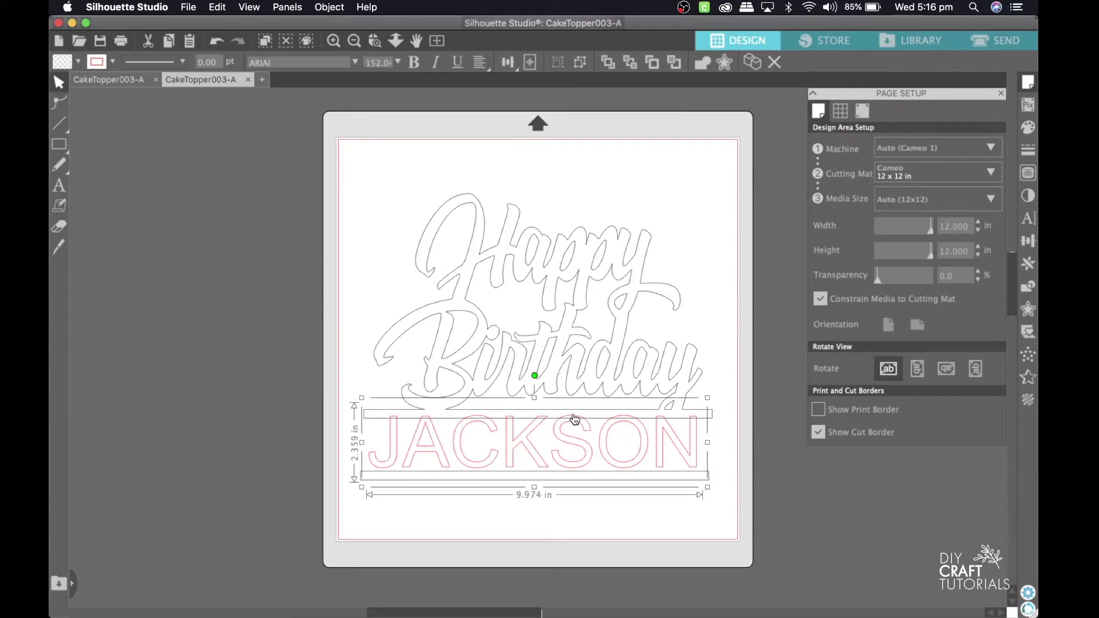
{"action": "left_click", "coordinate": [603, 519]}
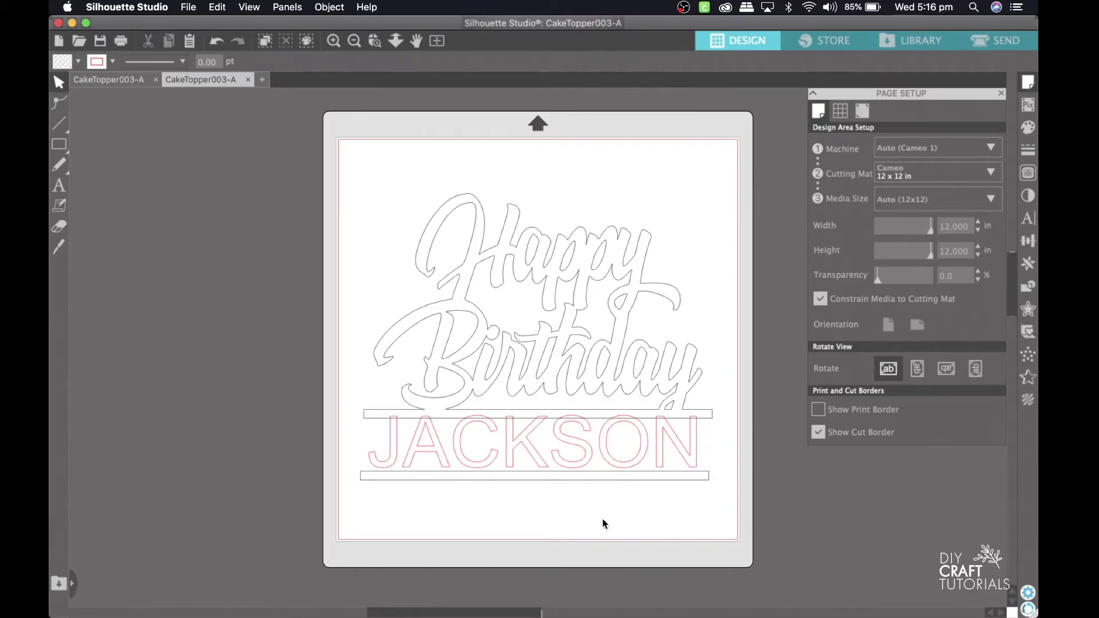
Step: Raise the lower bar against the base of JACKSON and select the whole design
{"action": "left_click", "coordinate": [616, 482]}
{"action": "left_click_drag", "start_coordinate": [616, 486], "coordinate": [618, 477]}
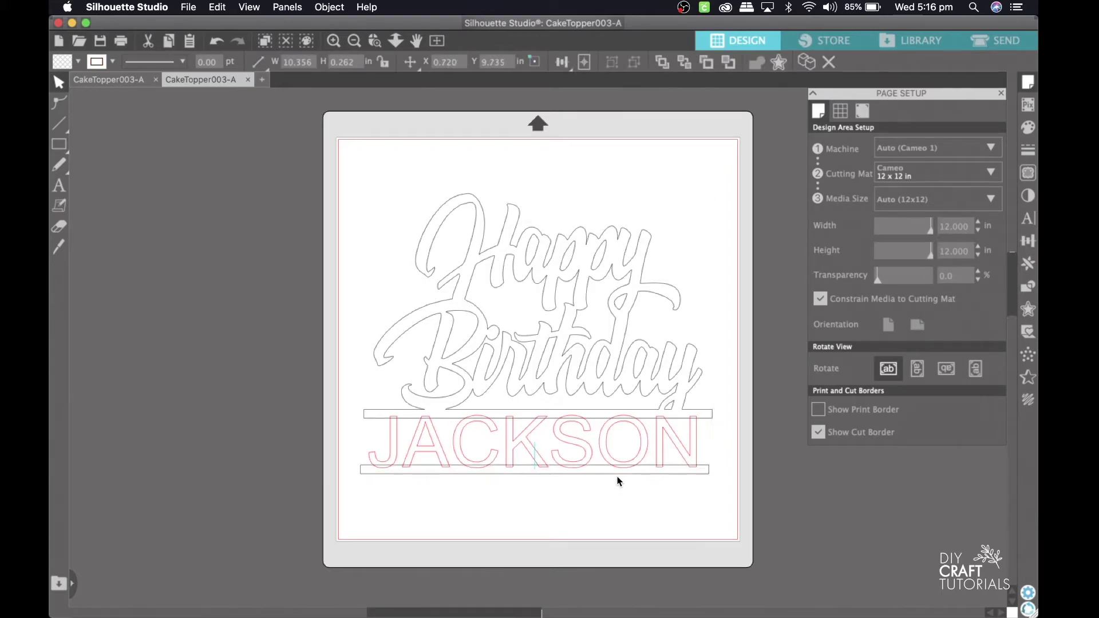
{"action": "left_click", "coordinate": [617, 478]}
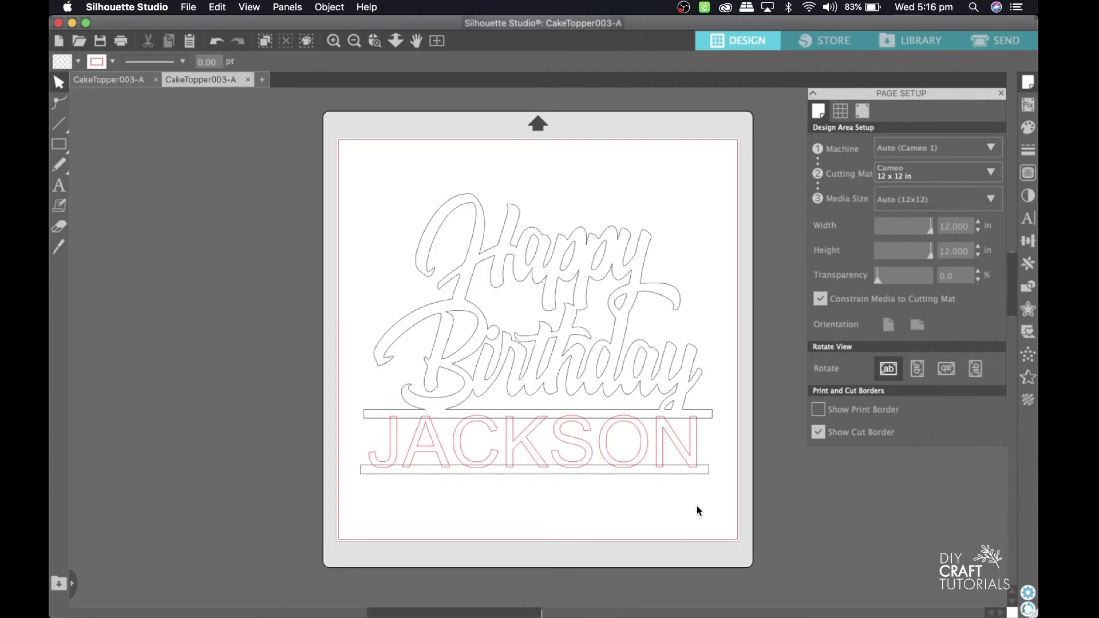
{"action": "left_click_drag", "start_coordinate": [715, 508], "coordinate": [331, 211]}
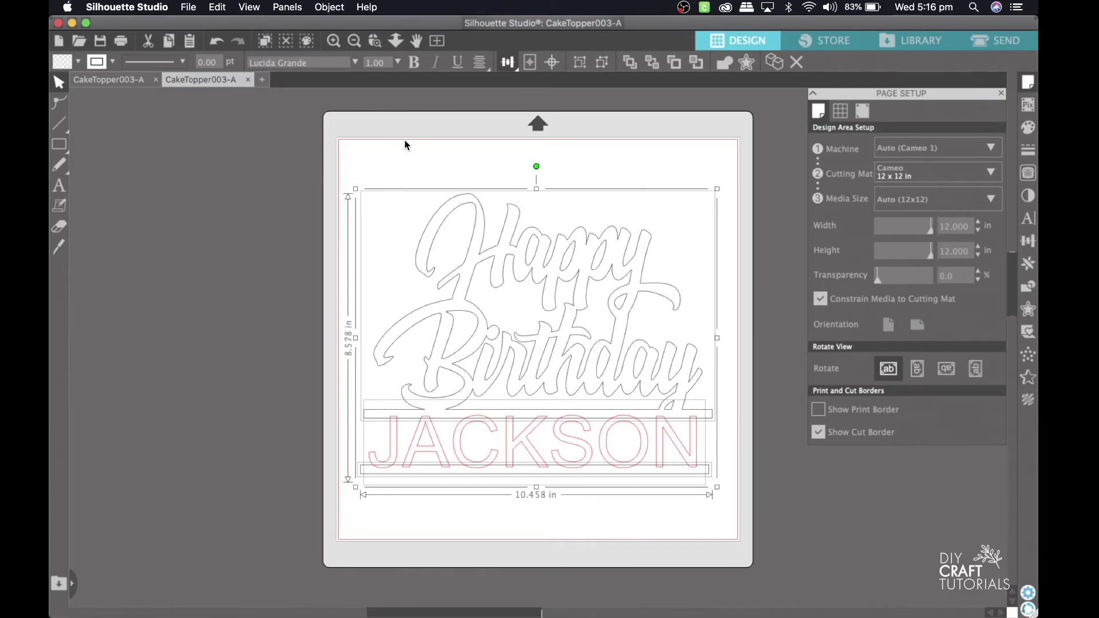
Step: Align Center all pieces and weld them into one 10.356 x 8.333 in shape
{"action": "left_click", "coordinate": [505, 64]}
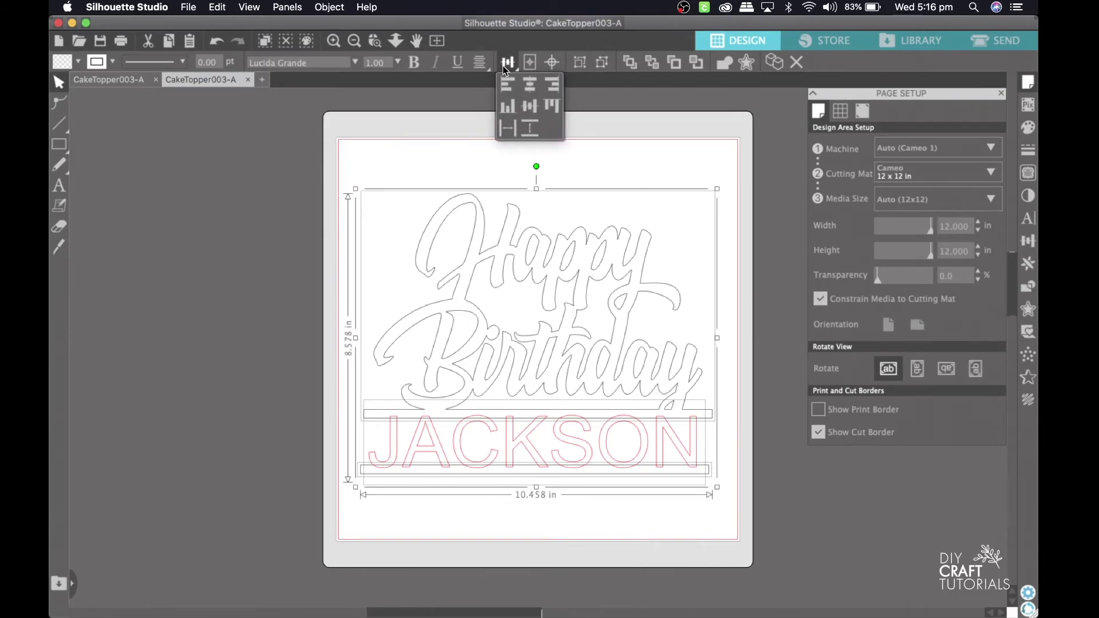
{"action": "left_click", "coordinate": [532, 86]}
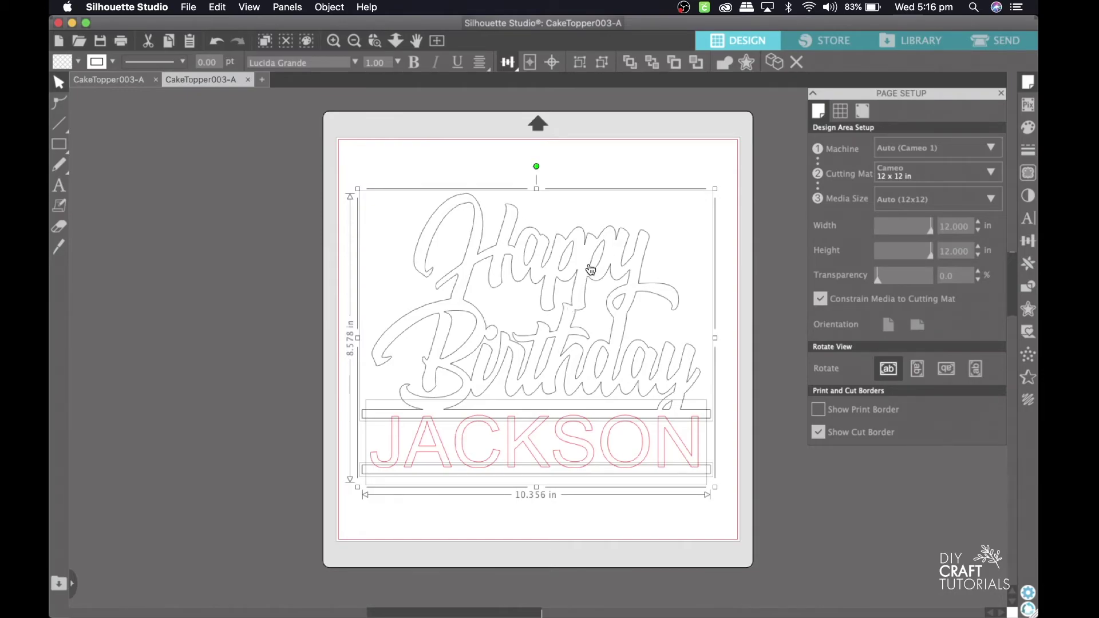
{"action": "left_click", "coordinate": [722, 64]}
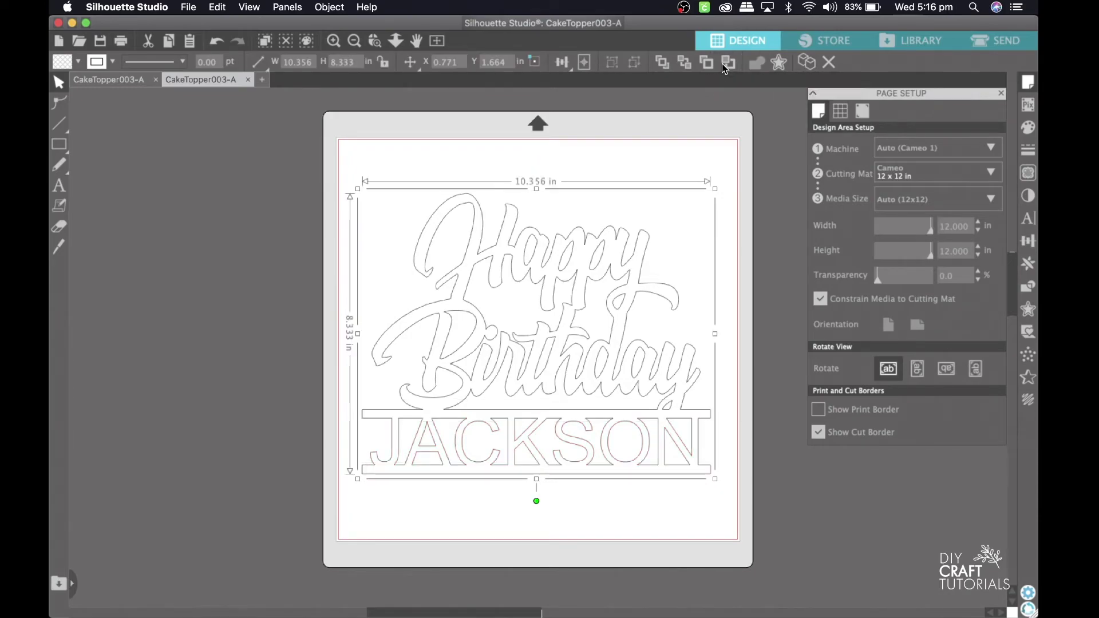
Step: Move the welded topper to the mat's upper-left and scale it to about 6.3 x 5.1 in
{"action": "left_click_drag", "start_coordinate": [687, 404], "coordinate": [675, 371]}
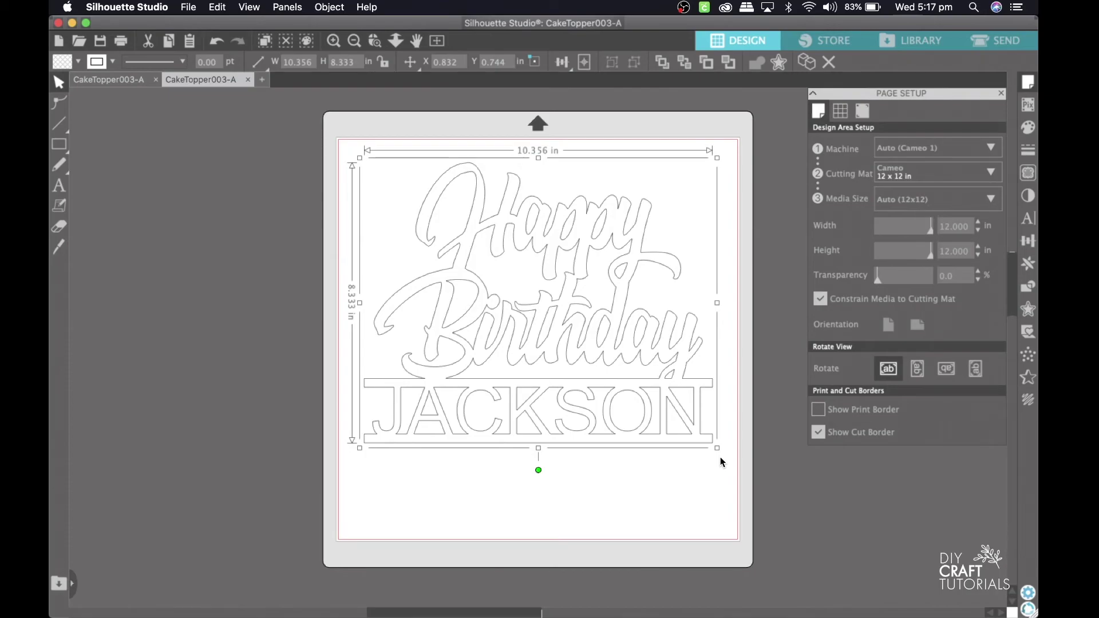
{"action": "left_click_drag", "start_coordinate": [717, 450], "coordinate": [589, 335]}
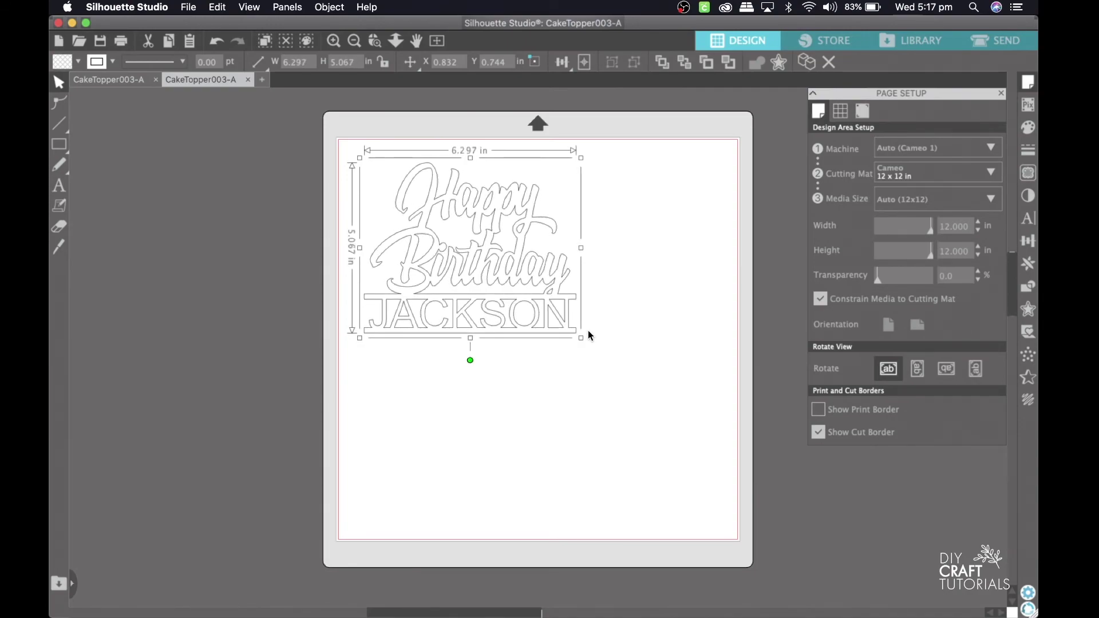
{"action": "left_click", "coordinate": [637, 362]}
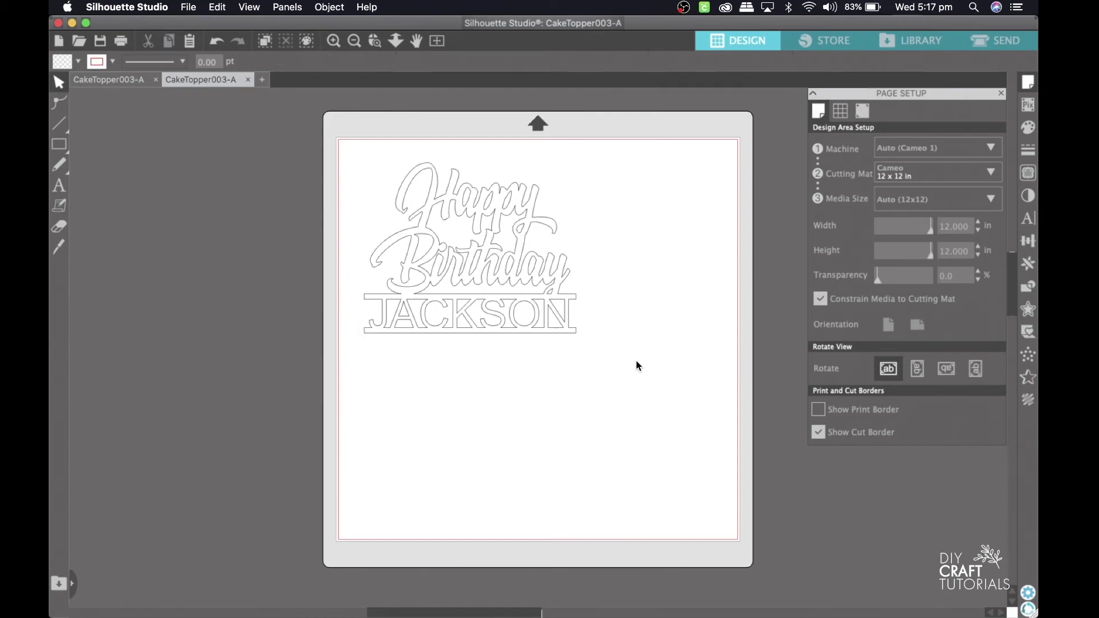